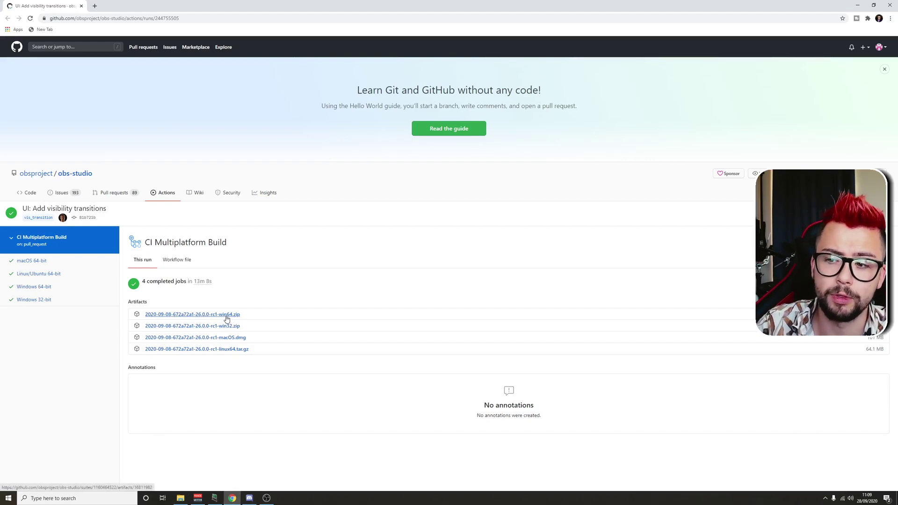
# Step: Bring up the Downloads folder holding the win64 zip artifact and its extracted folder
pyautogui.click(185, 499)
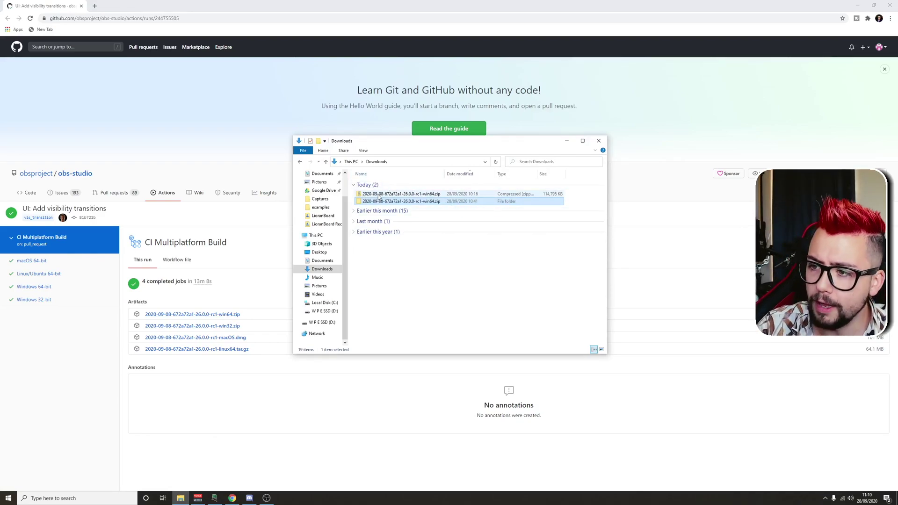
# Step: Enter the already-extracted win64 build folder, leaving the zip file untouched
pyautogui.rightClick(394, 197)
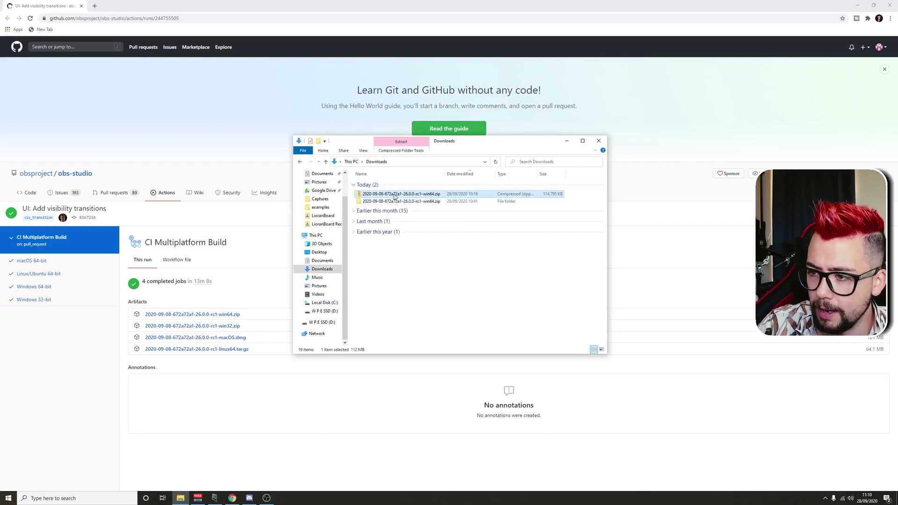
pyautogui.click(377, 227)
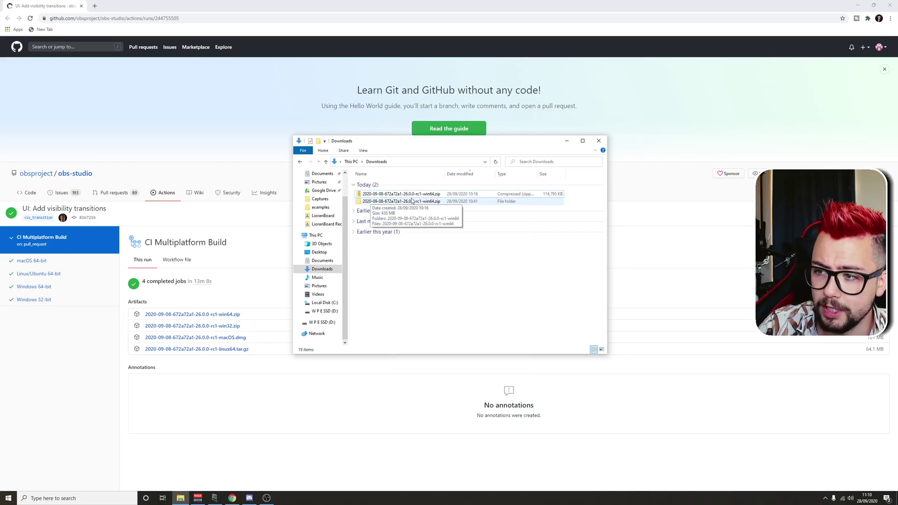
pyautogui.doubleClick(392, 202)
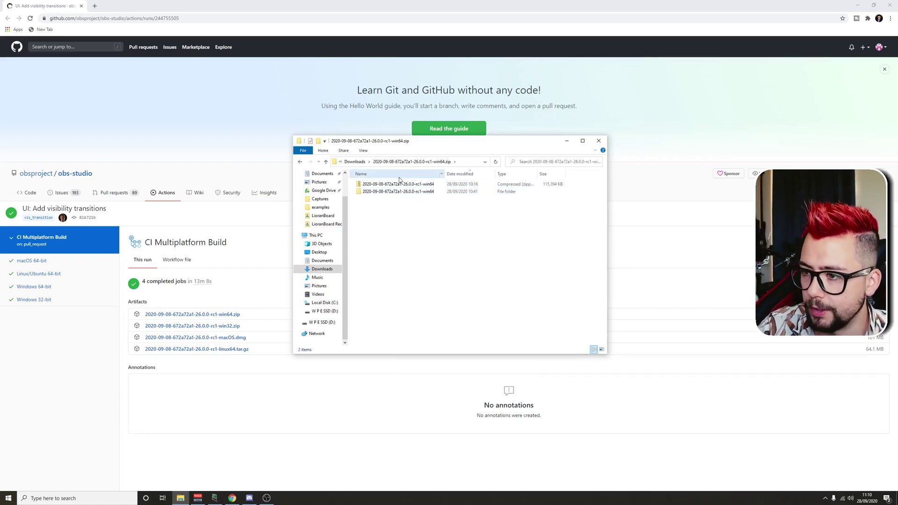
pyautogui.rightClick(395, 184)
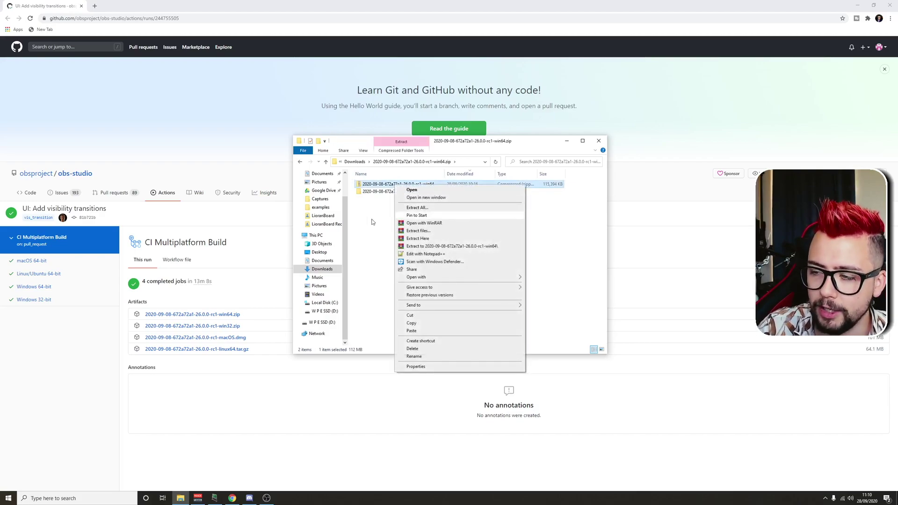
pyautogui.click(374, 224)
# Step: Rename the inner build folder to PRO OBS BUILD and open it
pyautogui.click(384, 193)
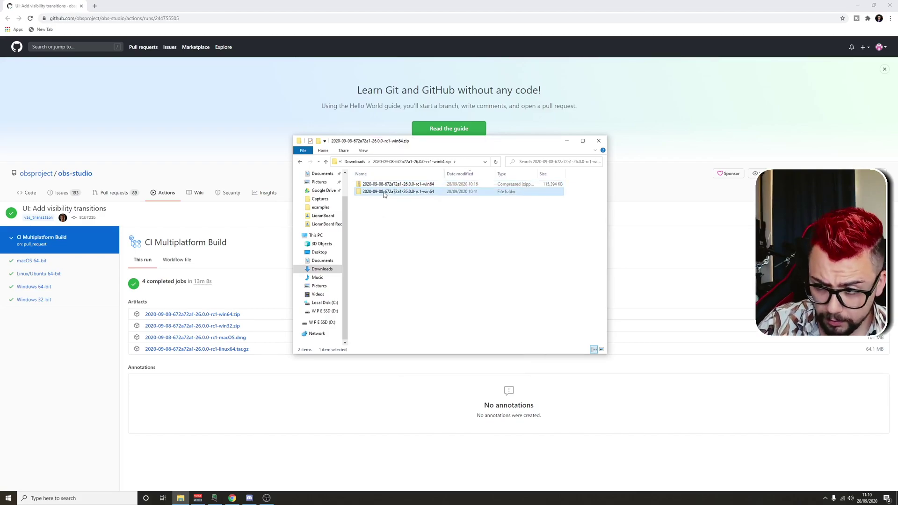
pyautogui.click(388, 193)
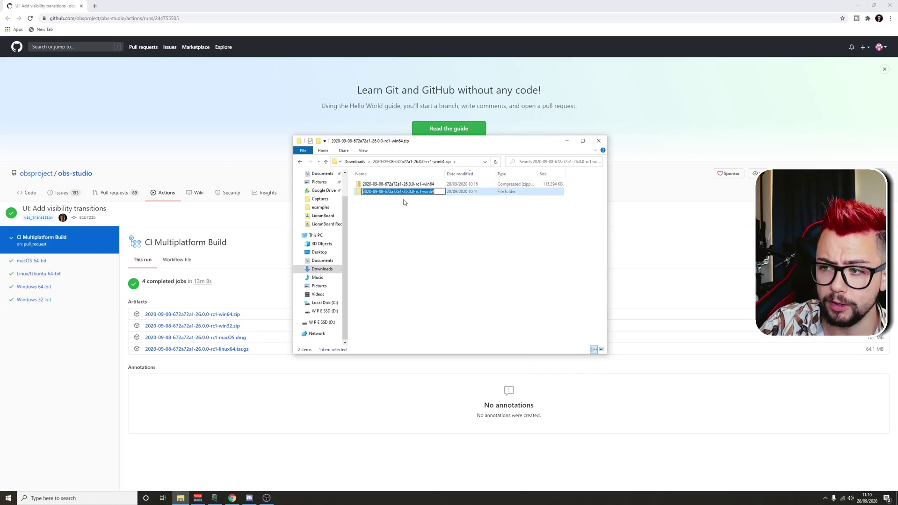
pyautogui.write('PRO OBS BUILD')
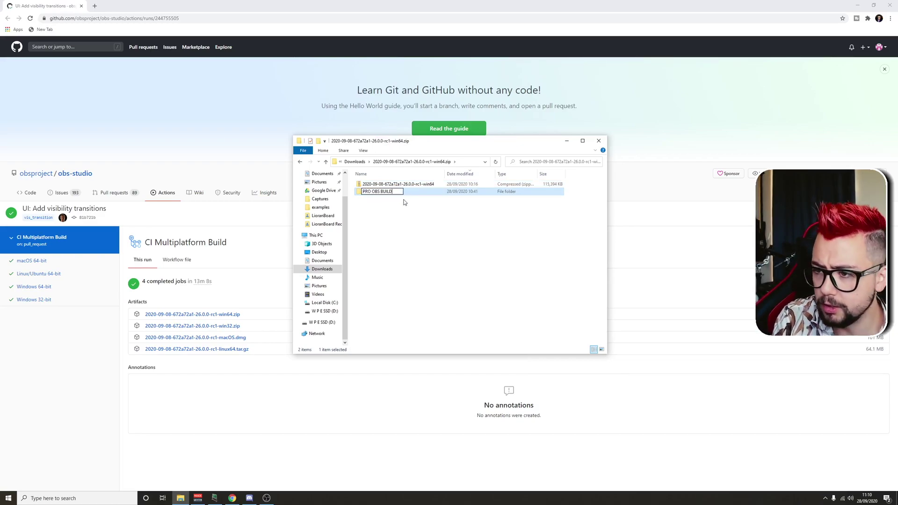
pyautogui.click(404, 213)
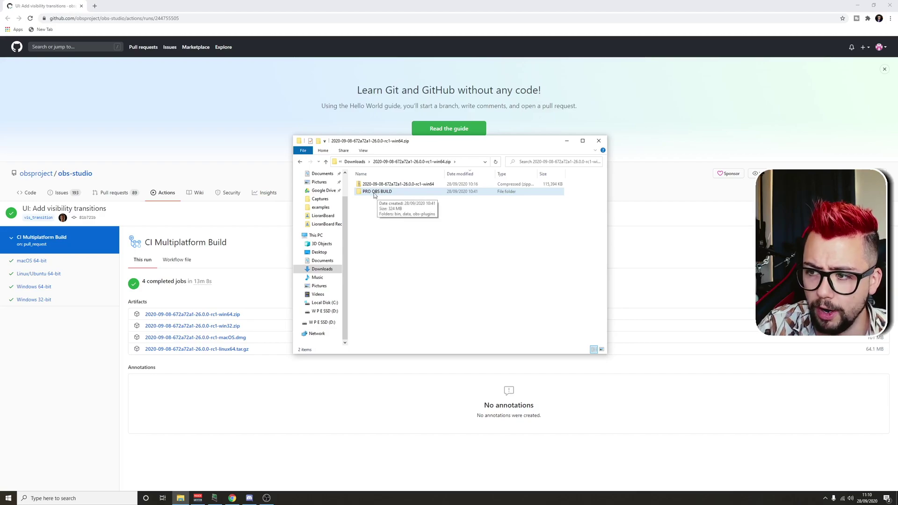
pyautogui.doubleClick(371, 192)
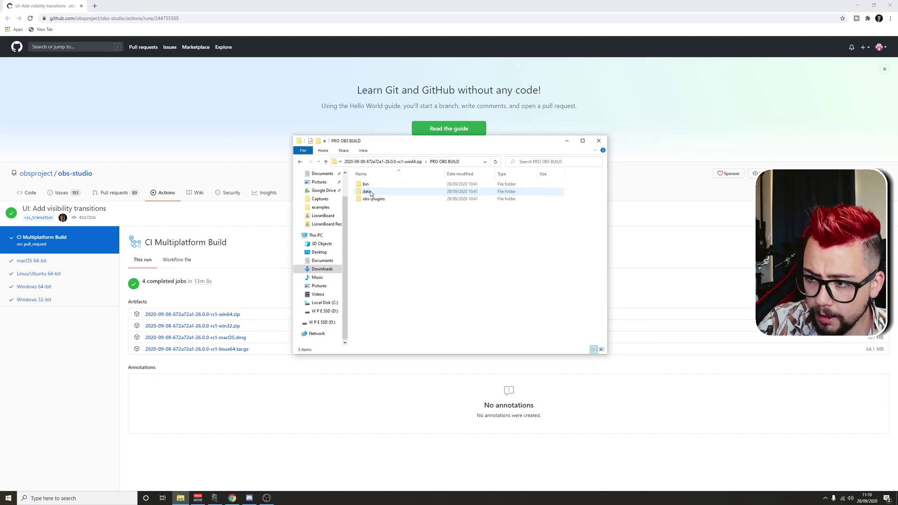
# Step: Create an empty text document named portable_mode inside PRO OBS BUILD
pyautogui.rightClick(392, 216)
pyautogui.moveTo(427, 311)
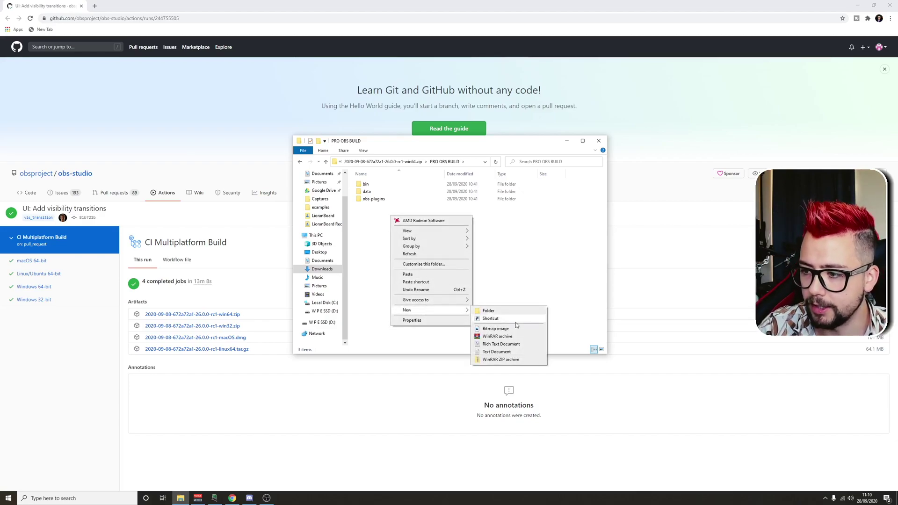
pyautogui.click(512, 351)
pyautogui.write('por')
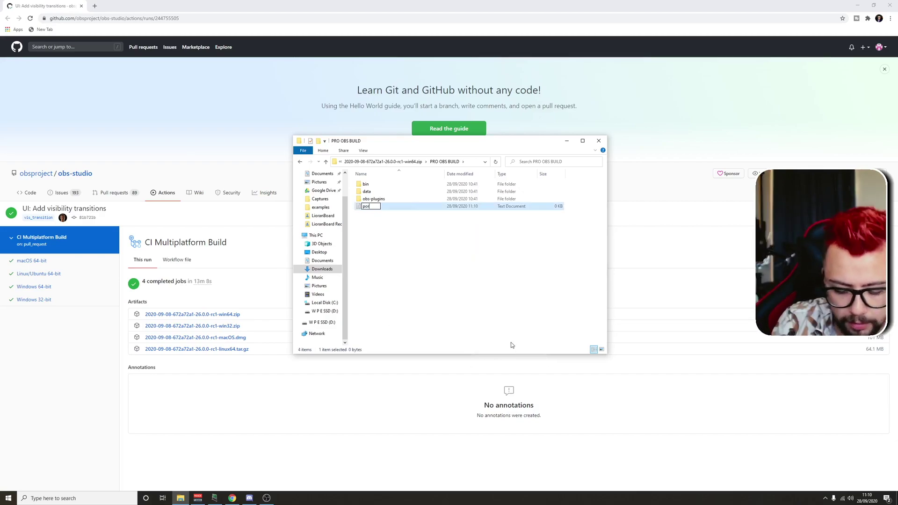
pyautogui.write('table_mode')
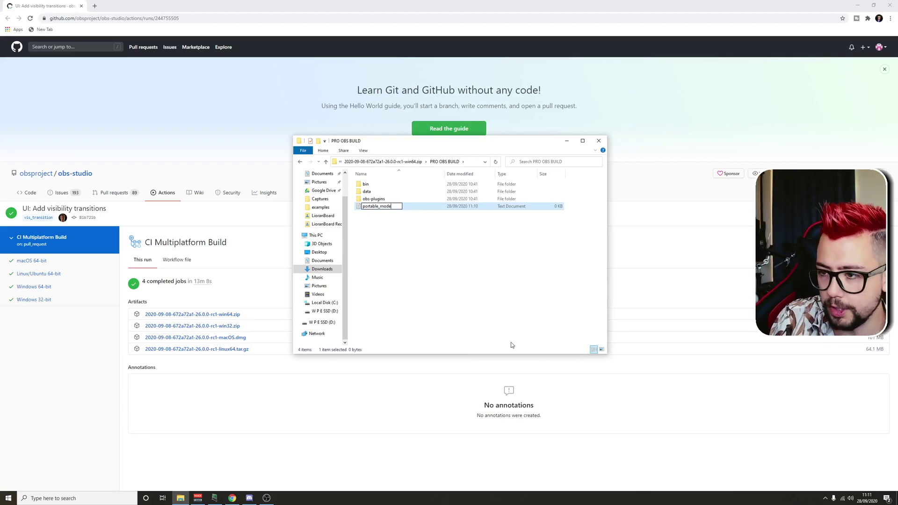
pyautogui.press('Return')
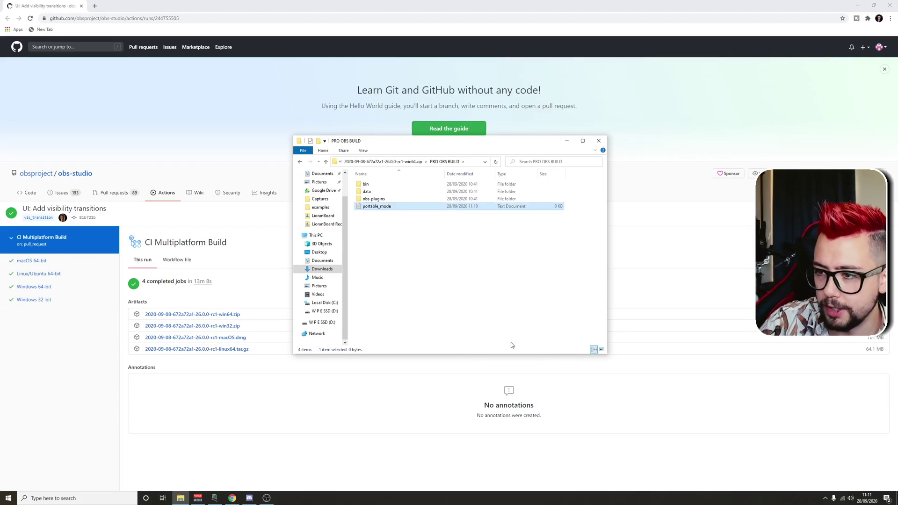
# Step: Run obs64 from bin\64bit, allowing it past the SmartScreen warning
pyautogui.doubleClick(370, 185)
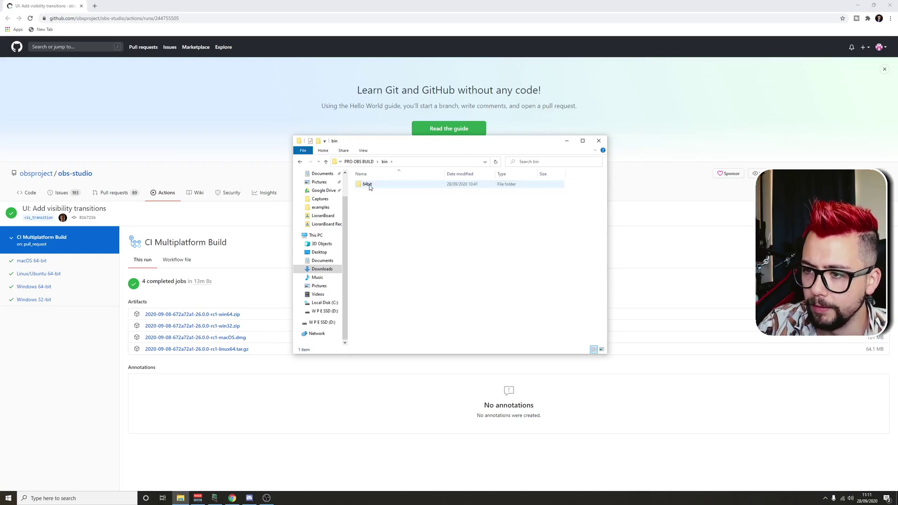
pyautogui.doubleClick(368, 185)
pyautogui.scroll(-6, 373, 279)
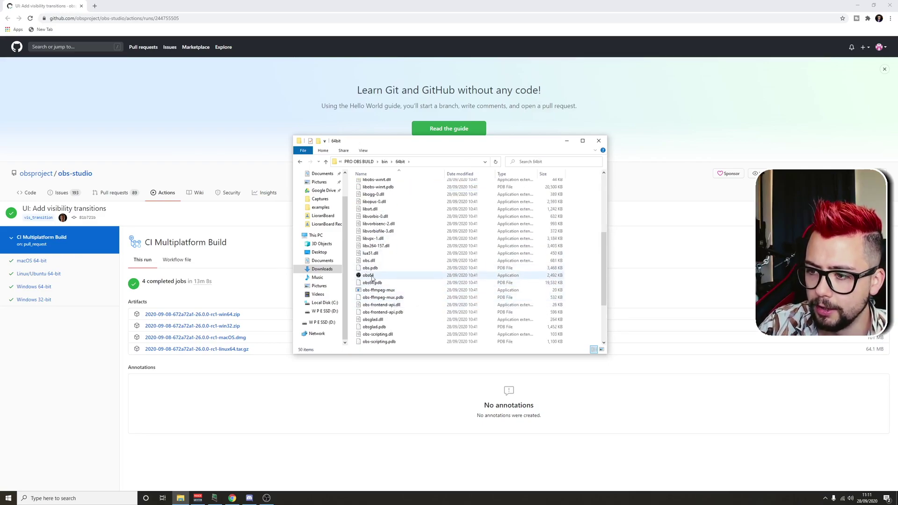
pyautogui.doubleClick(381, 276)
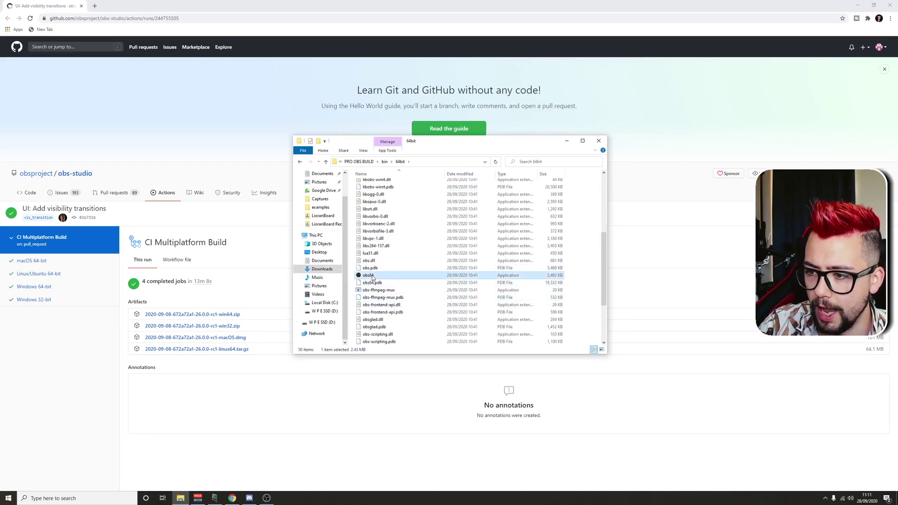
pyautogui.click(375, 197)
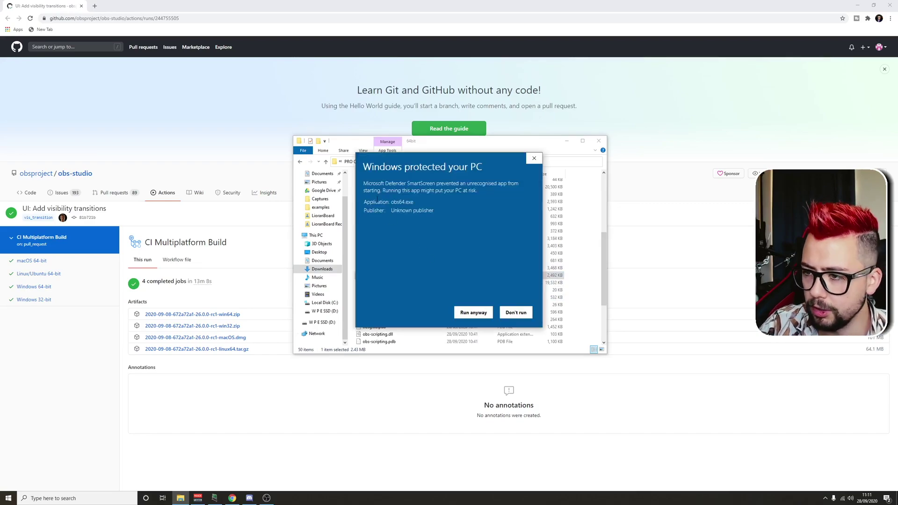
pyautogui.click(473, 313)
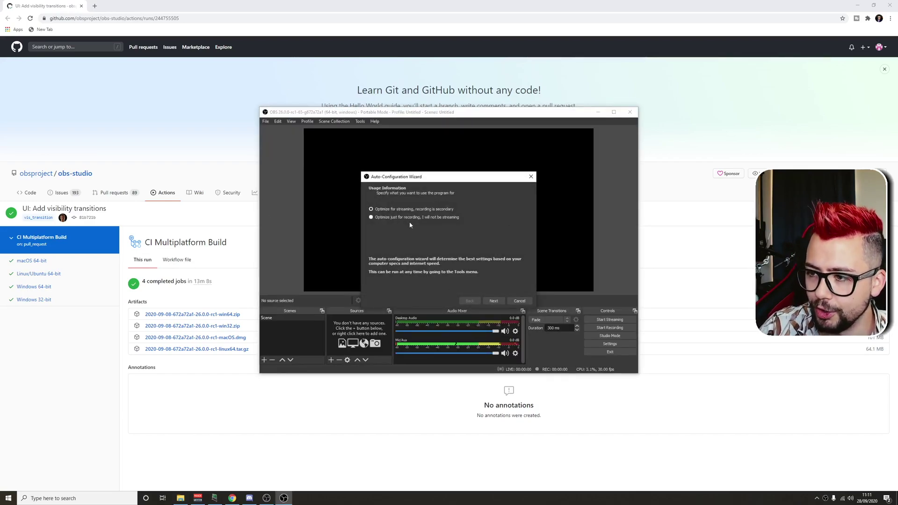
# Step: Cancel the Auto-Configuration Wizard, maximize OBS and drag the docks taller over the preview
pyautogui.click(519, 300)
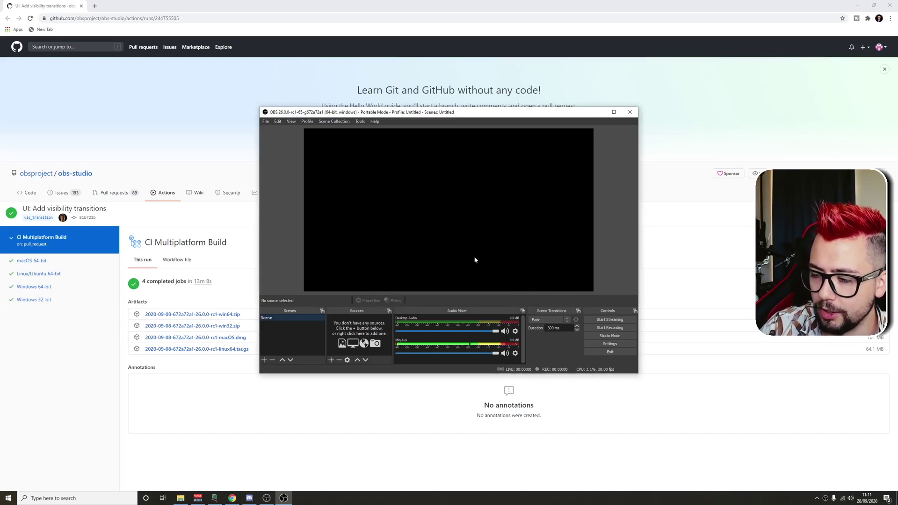
pyautogui.click(614, 112)
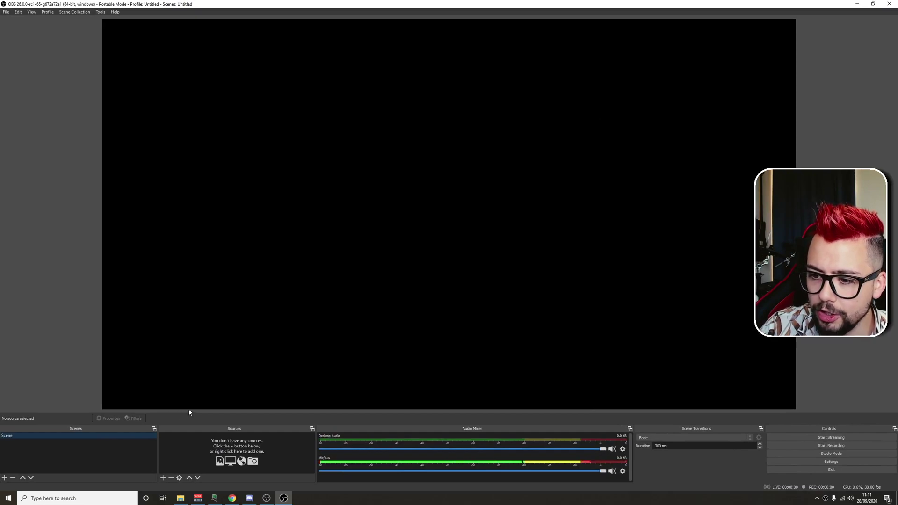
pyautogui.moveTo(213, 422); pyautogui.dragTo(208, 296)
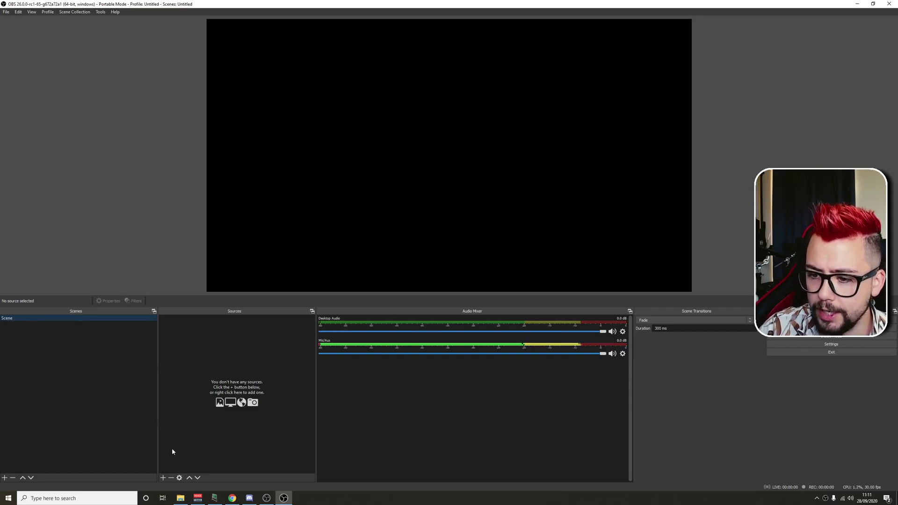
# Step: Add a Color Source in bright green #55ff00 filling the 1920×1080 canvas
pyautogui.click(163, 478)
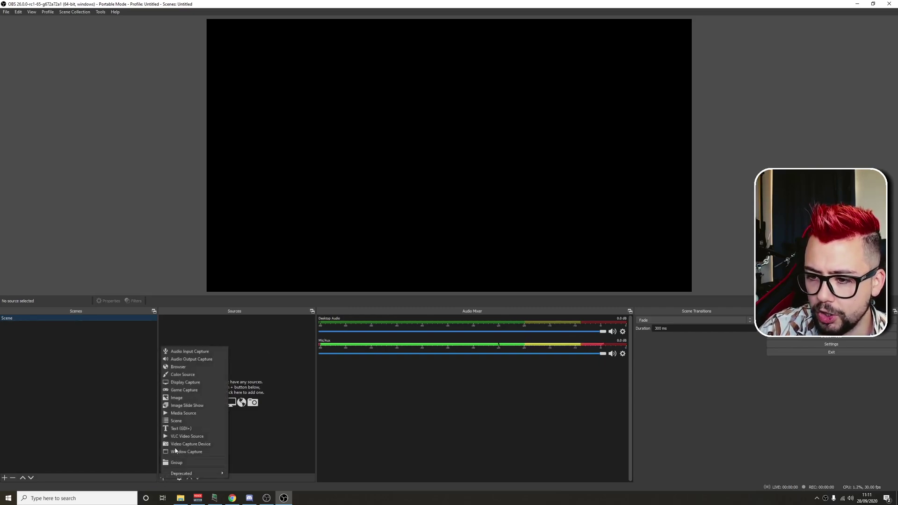
pyautogui.click(188, 374)
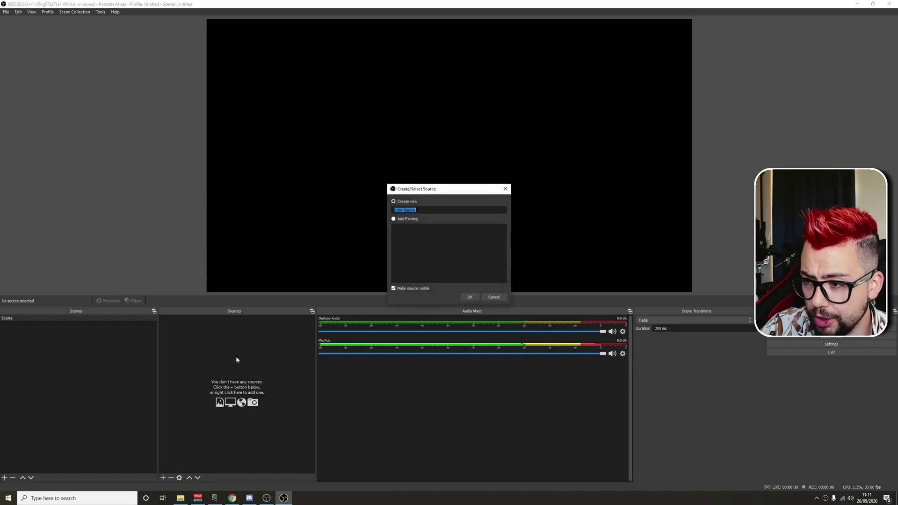
pyautogui.click(471, 298)
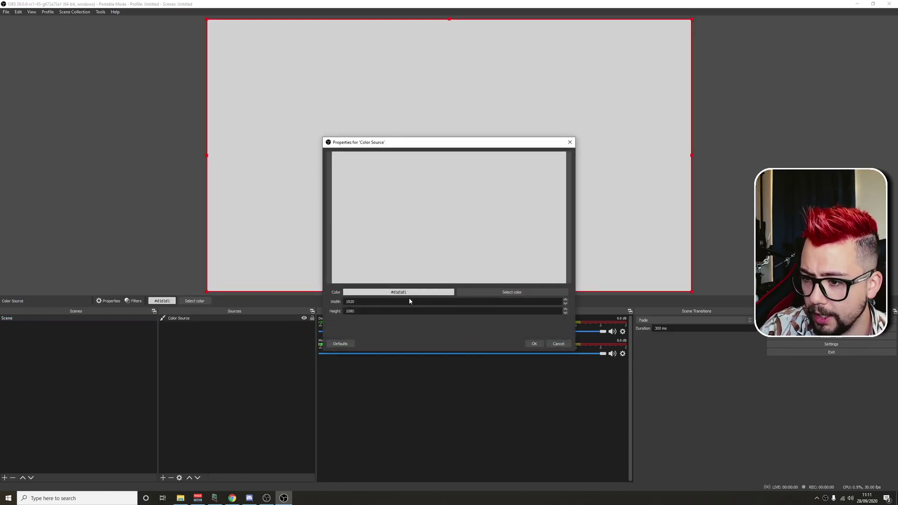
pyautogui.click(497, 291)
pyautogui.click(429, 223)
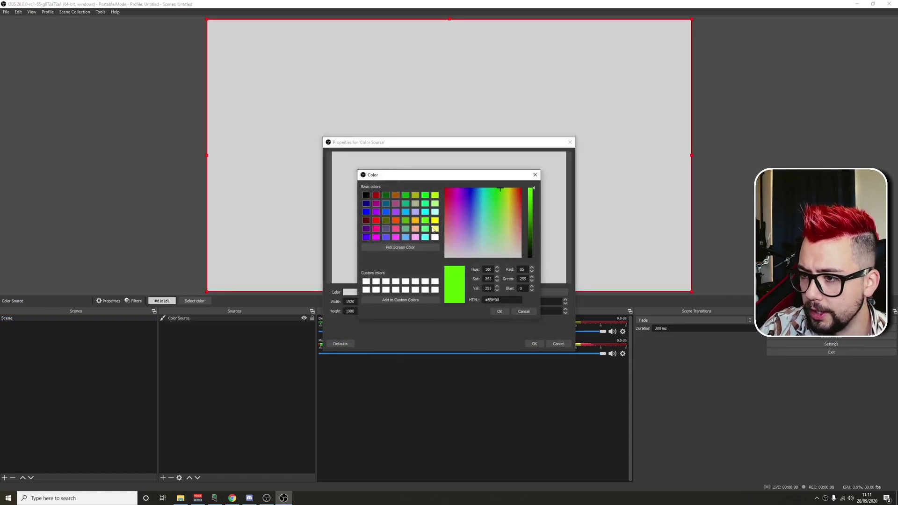
pyautogui.click(500, 311)
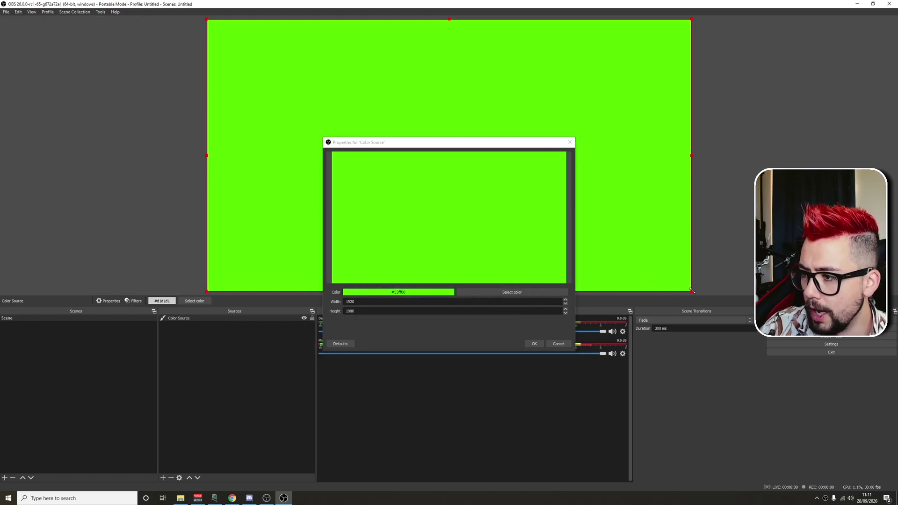
pyautogui.moveTo(674, 275); pyautogui.dragTo(694, 250)
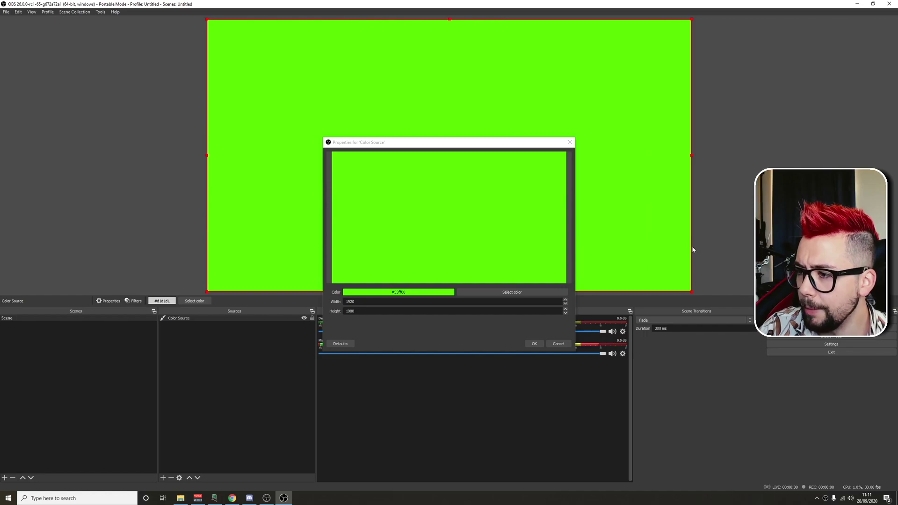
pyautogui.click(529, 345)
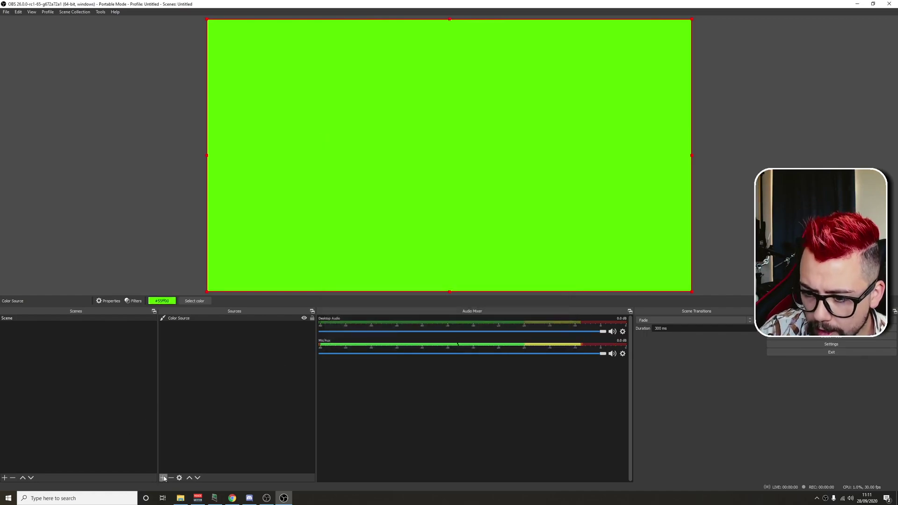
pyautogui.click(163, 478)
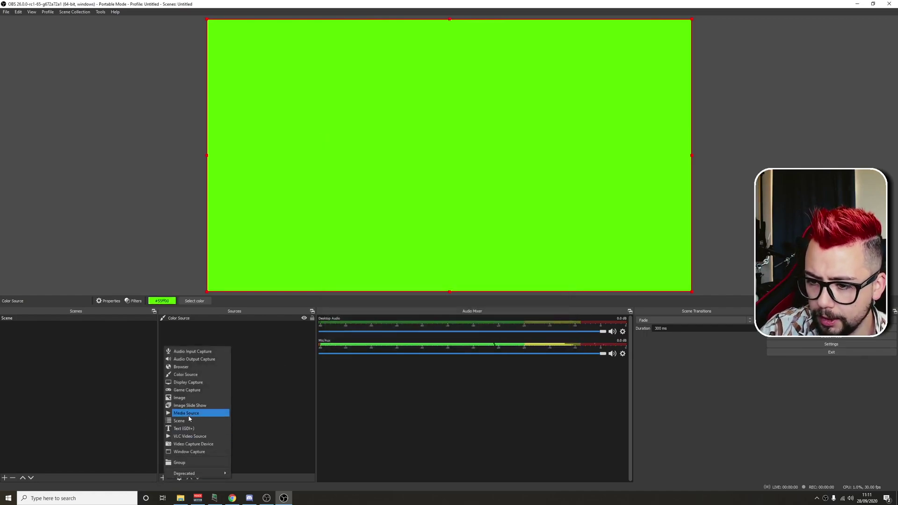
pyautogui.click(179, 397)
pyautogui.click(468, 297)
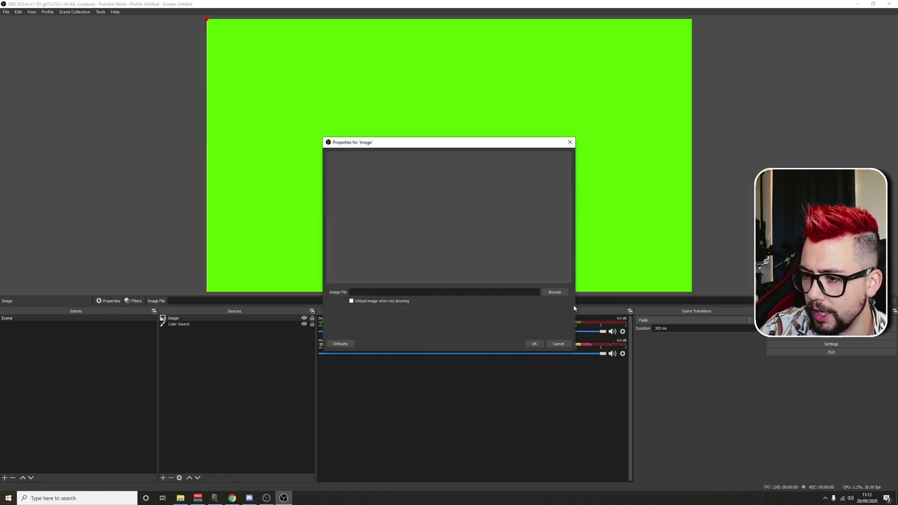
pyautogui.click(560, 293)
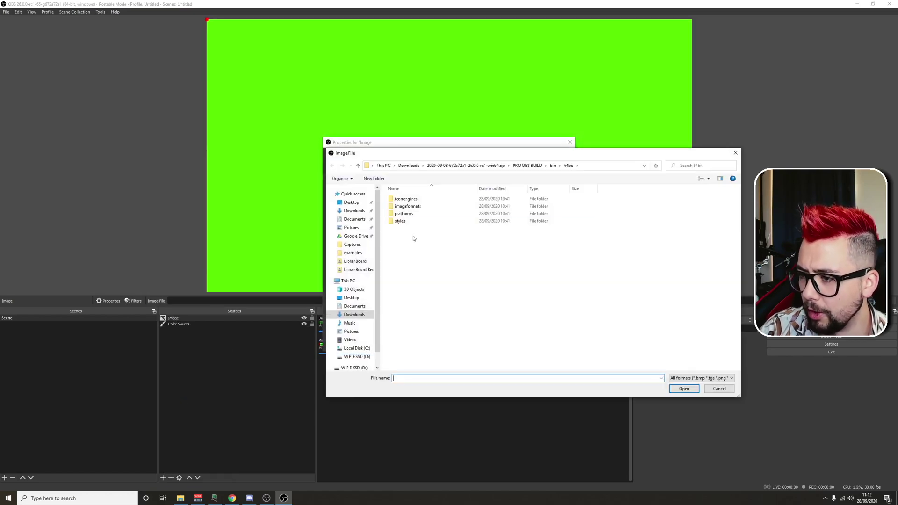
pyautogui.click(349, 236)
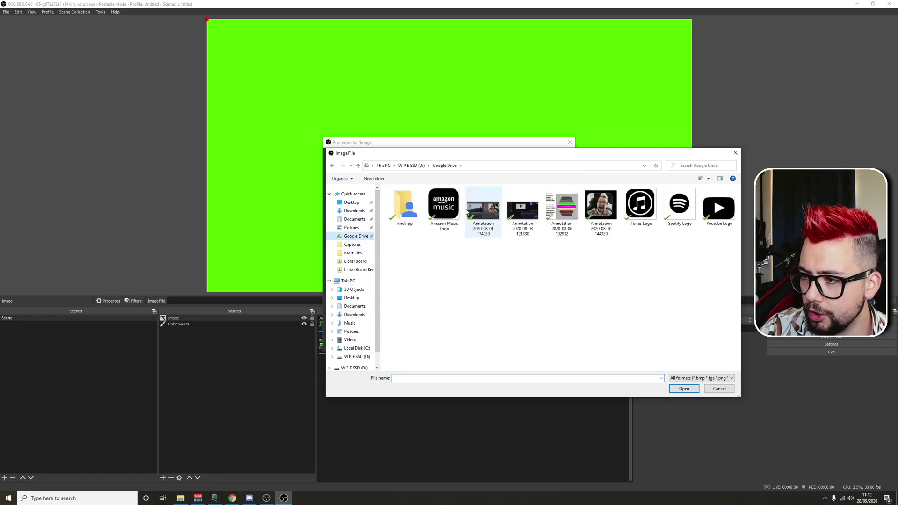
pyautogui.doubleClick(607, 215)
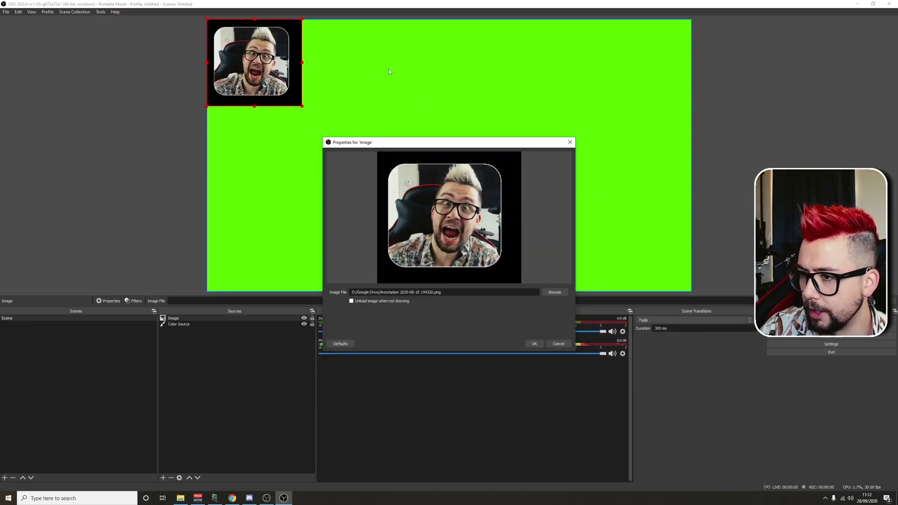
pyautogui.click(534, 344)
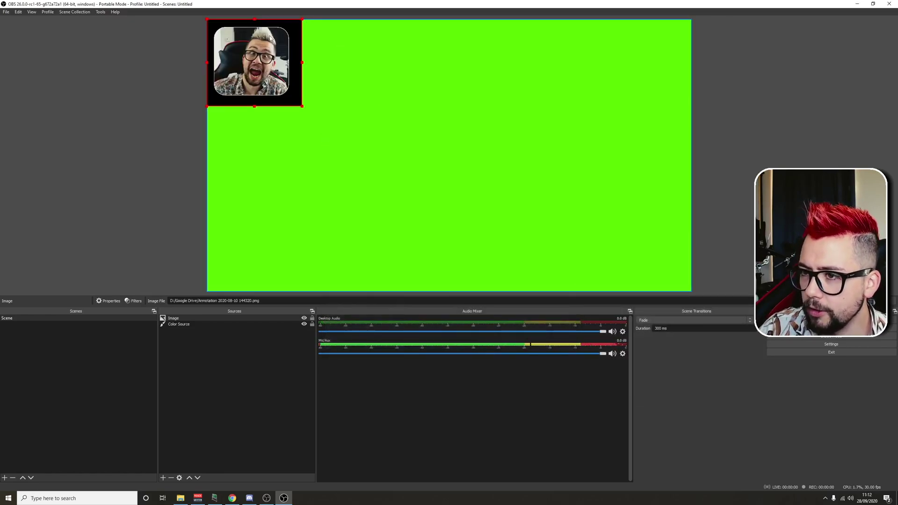
pyautogui.moveTo(216, 19); pyautogui.dragTo(460, 99)
pyautogui.moveTo(522, 169); pyautogui.dragTo(544, 172)
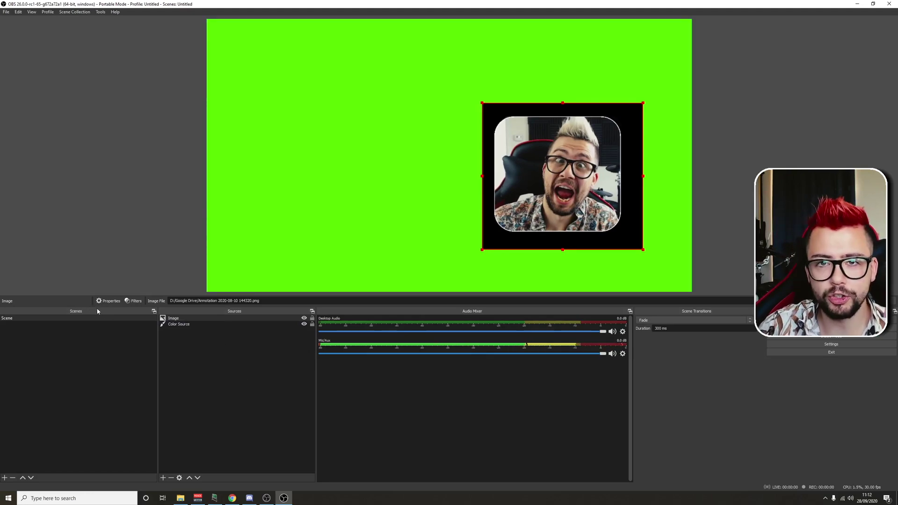
# Step: Open the Image source's context menu and dismiss it without changes
pyautogui.rightClick(183, 319)
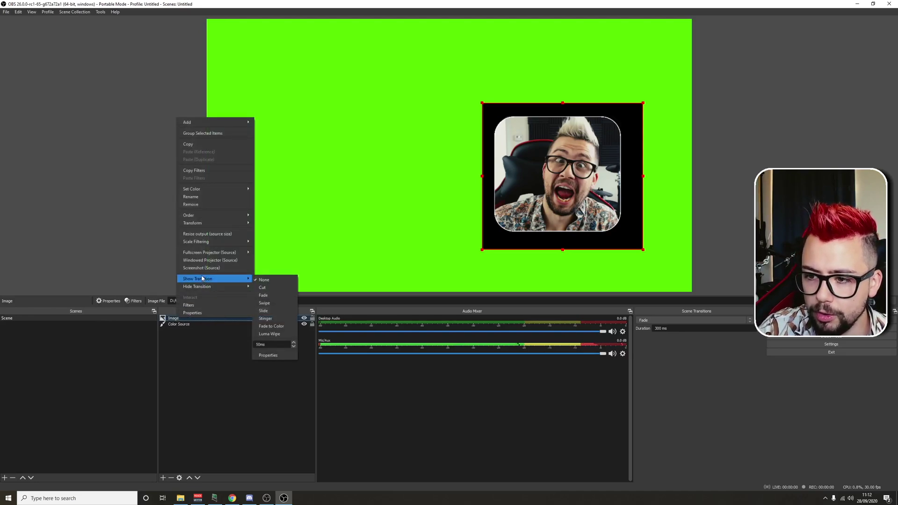
pyautogui.moveTo(219, 287)
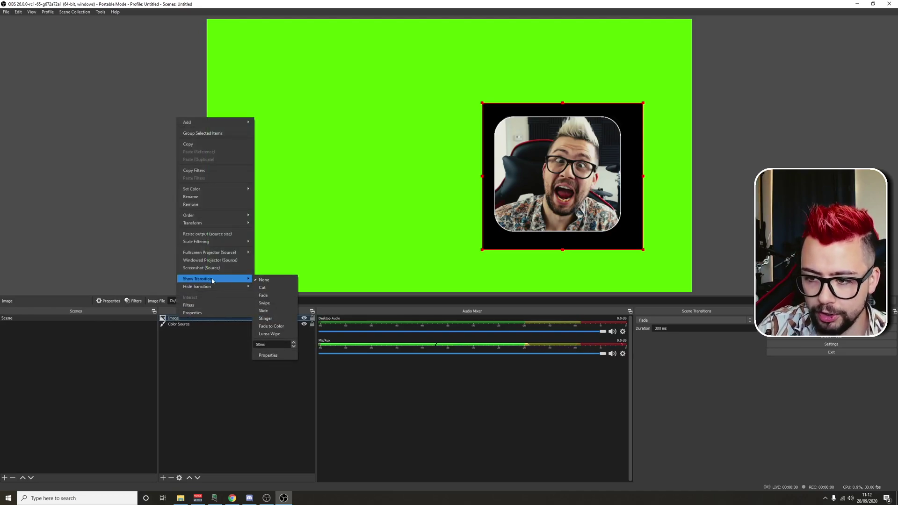
pyautogui.click(305, 329)
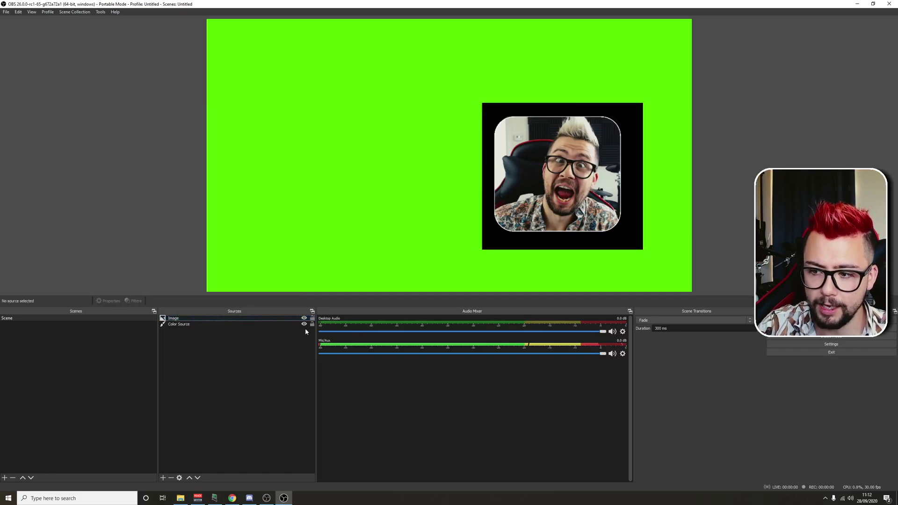
# Step: Hide and re-show the Image picture twice to check its visibility toggle
pyautogui.click(304, 319)
pyautogui.click(304, 319)
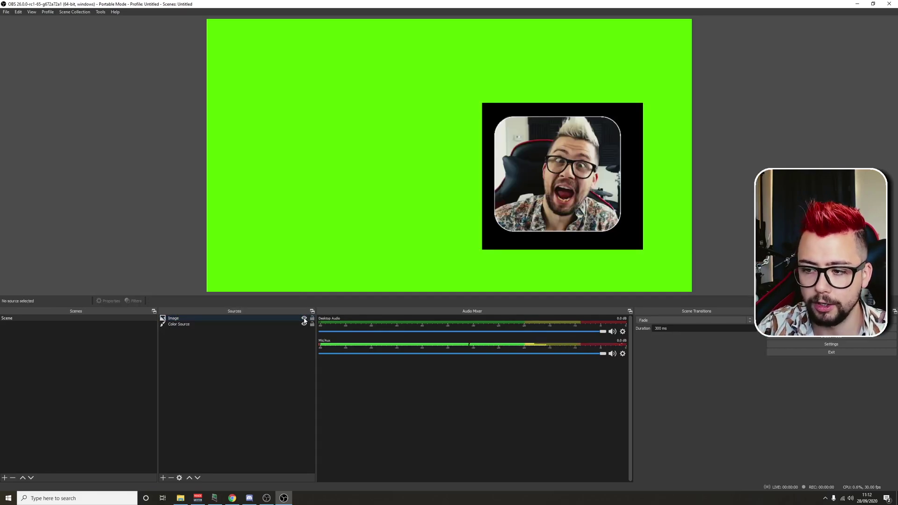
pyautogui.click(304, 319)
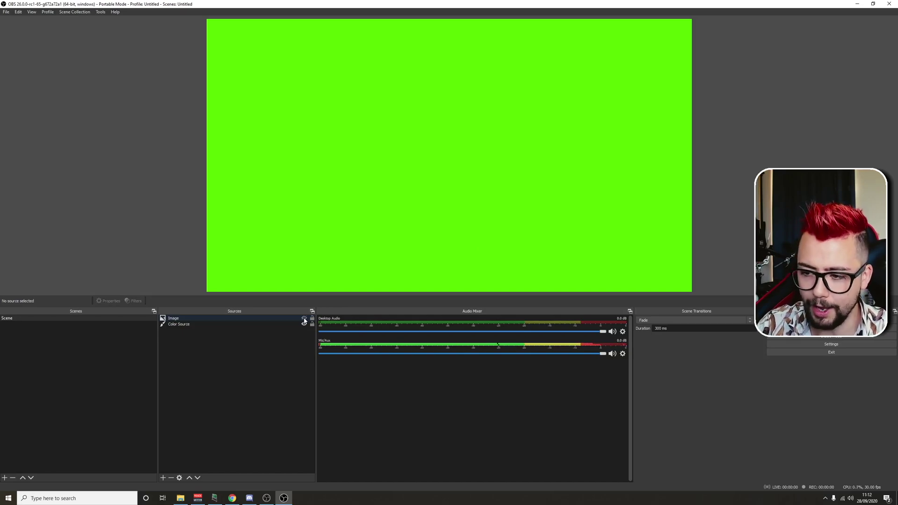
pyautogui.click(304, 319)
pyautogui.rightClick(188, 319)
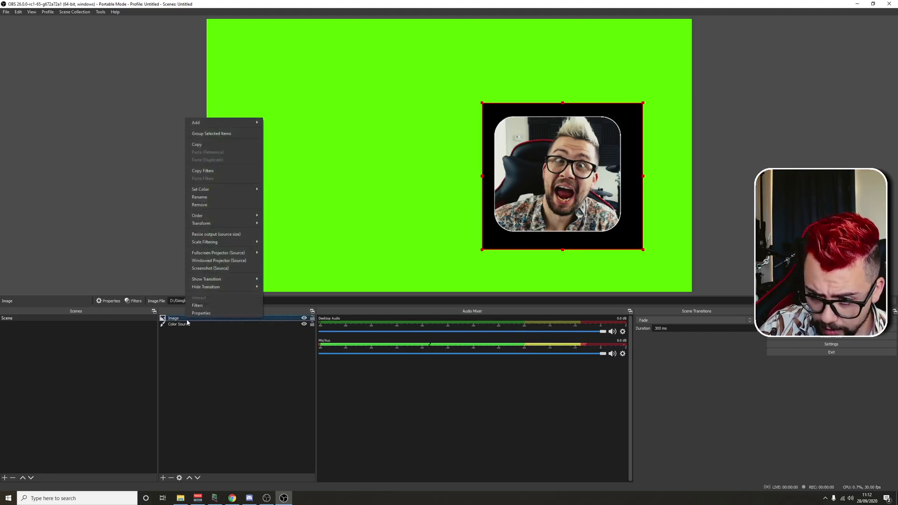
# Step: Give the Image source a Swipe show transition and test it by toggling visibility twice
pyautogui.moveTo(218, 281)
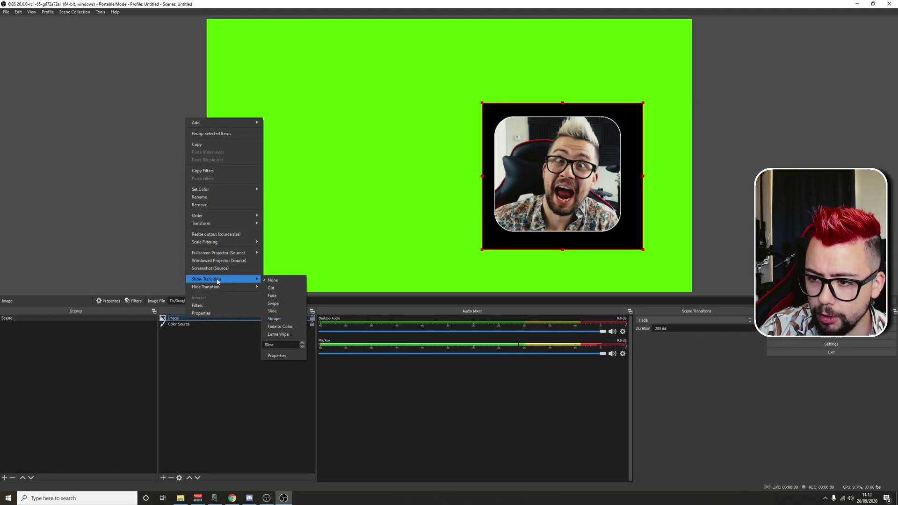
pyautogui.click(277, 304)
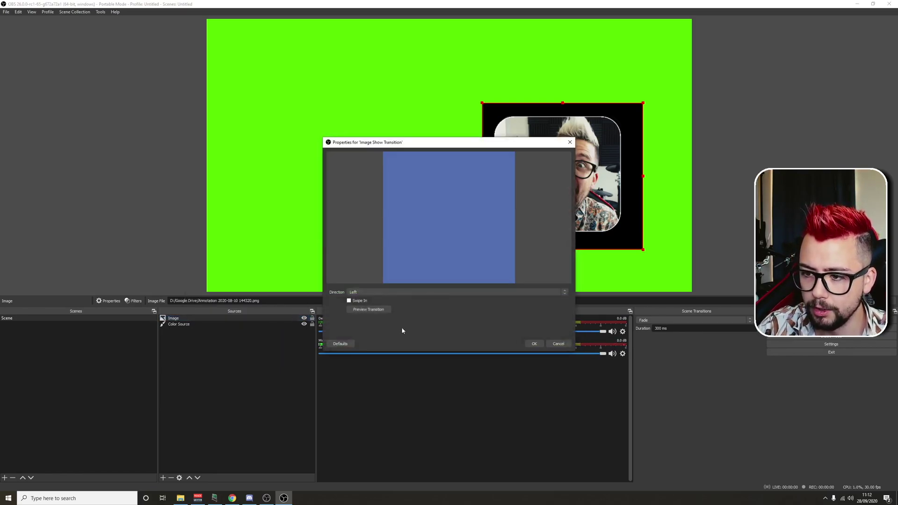
pyautogui.click(536, 345)
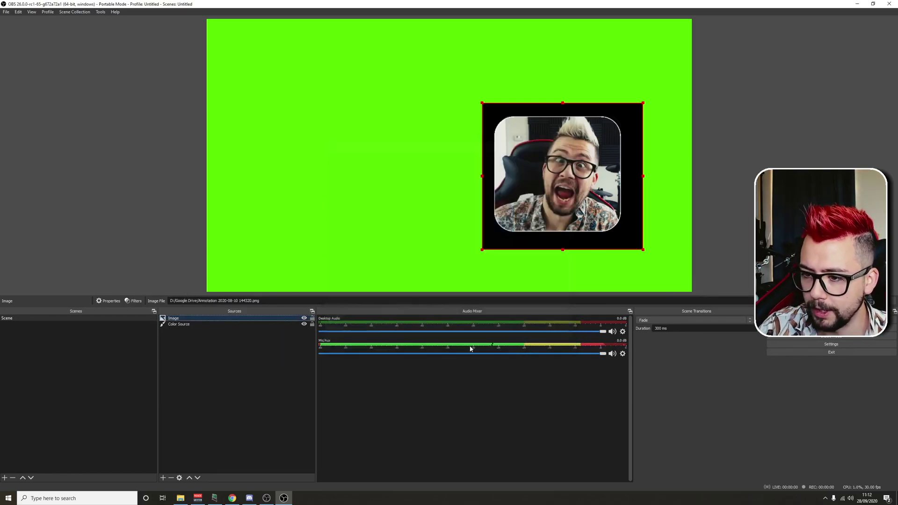
pyautogui.click(305, 319)
pyautogui.click(305, 318)
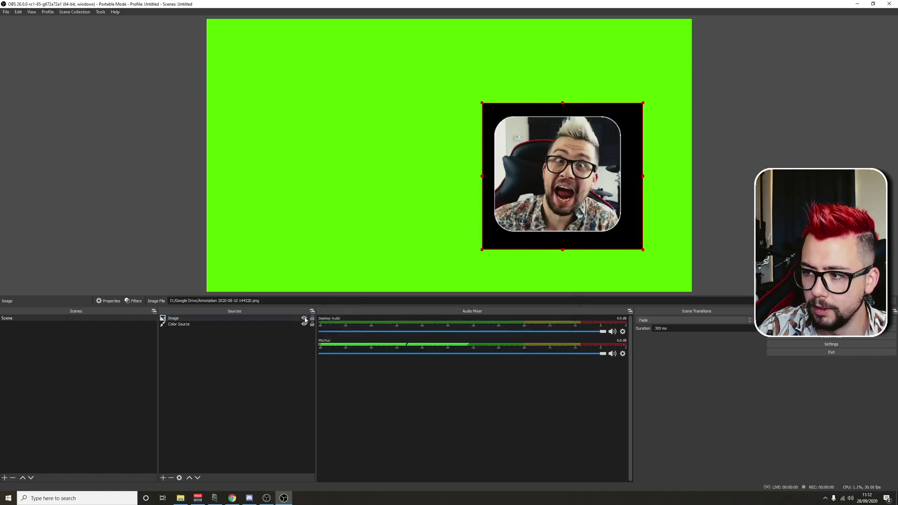
pyautogui.click(304, 319)
pyautogui.click(304, 319)
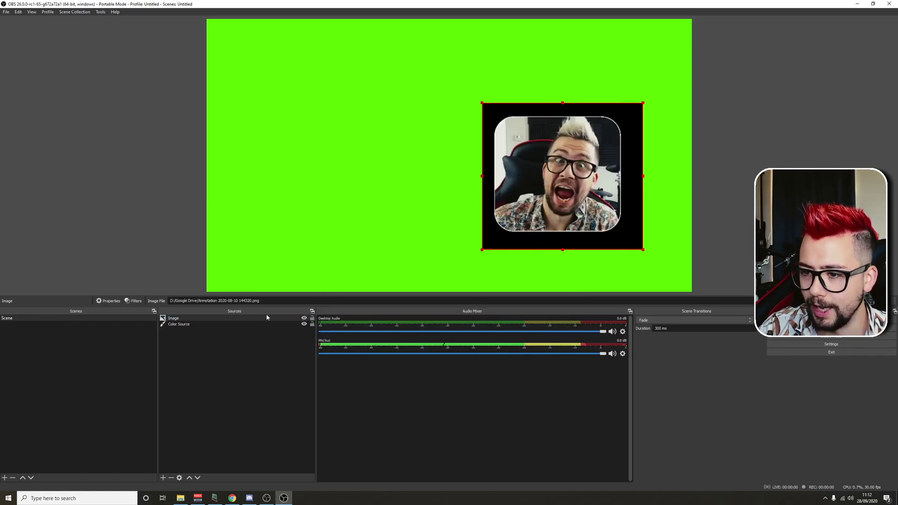
# Step: Change the show transition to a 1000 ms Luma Wipe and test it
pyautogui.rightClick(194, 319)
pyautogui.moveTo(254, 279)
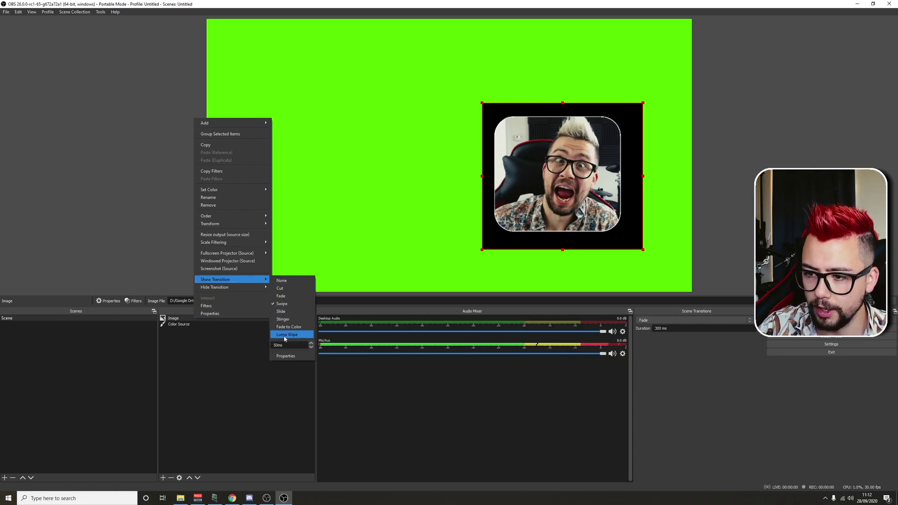
pyautogui.write('00')
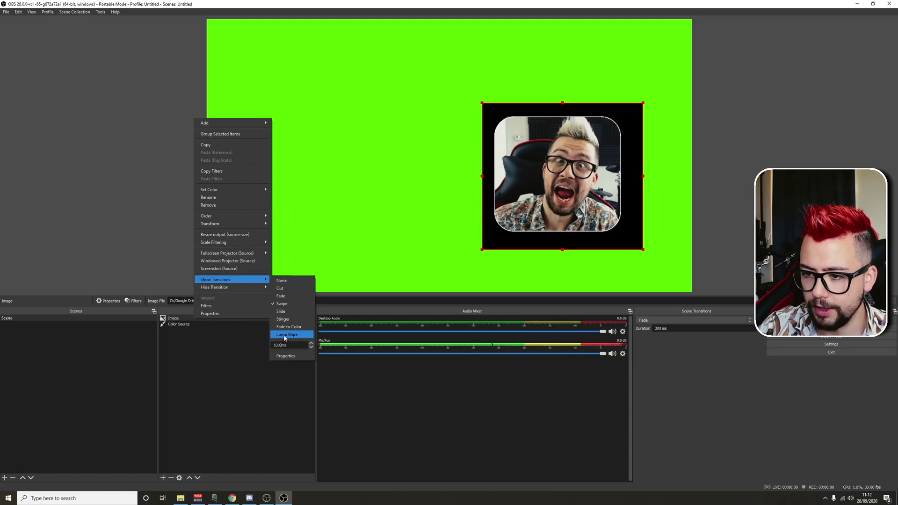
pyautogui.click(287, 335)
pyautogui.click(304, 319)
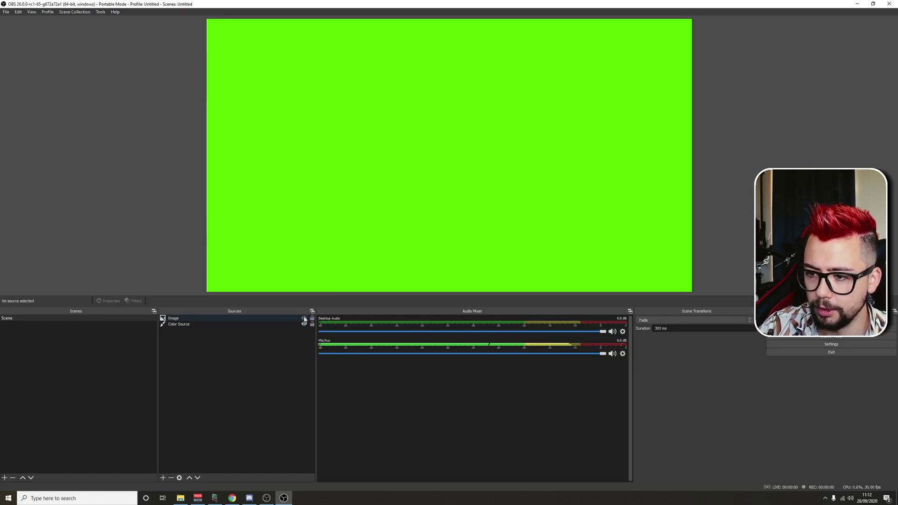
pyautogui.click(305, 319)
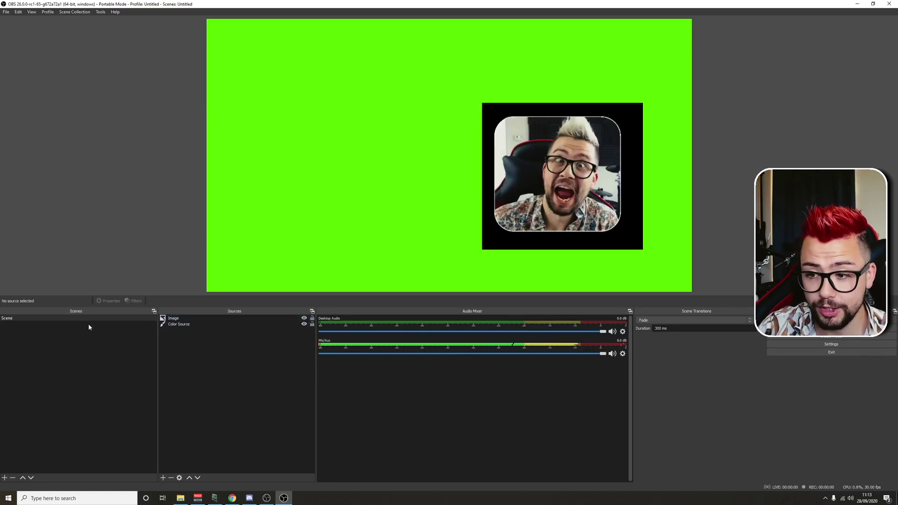
# Step: Switch the Luma Wipe show pattern to Blinds Horizontal, preview it, and test by toggling visibility
pyautogui.click(190, 319)
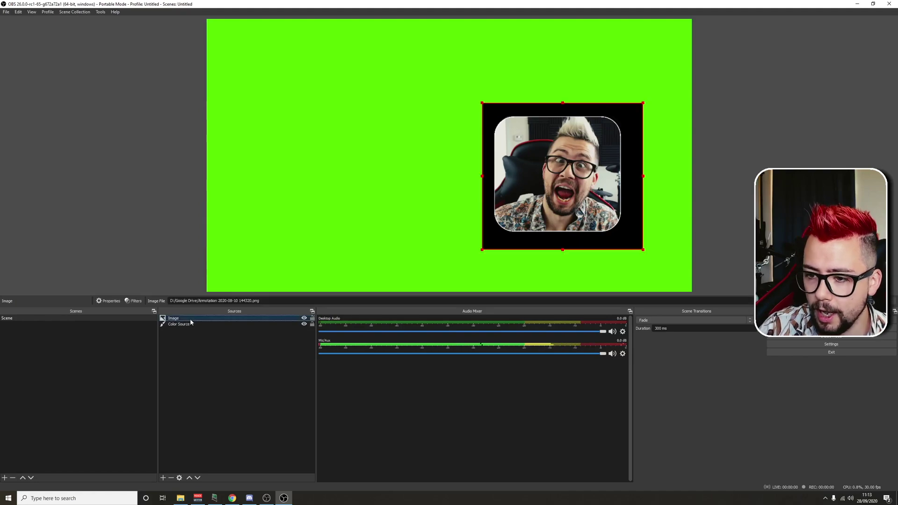
pyautogui.rightClick(191, 319)
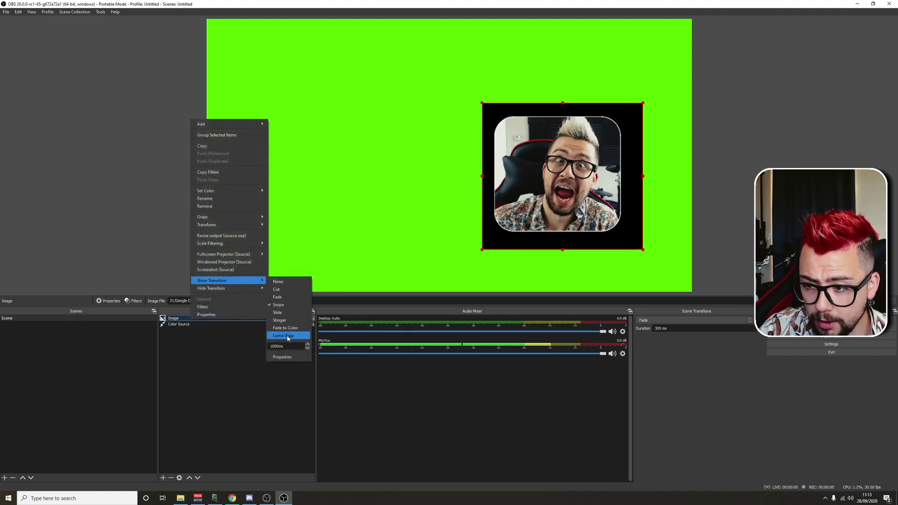
pyautogui.click(288, 337)
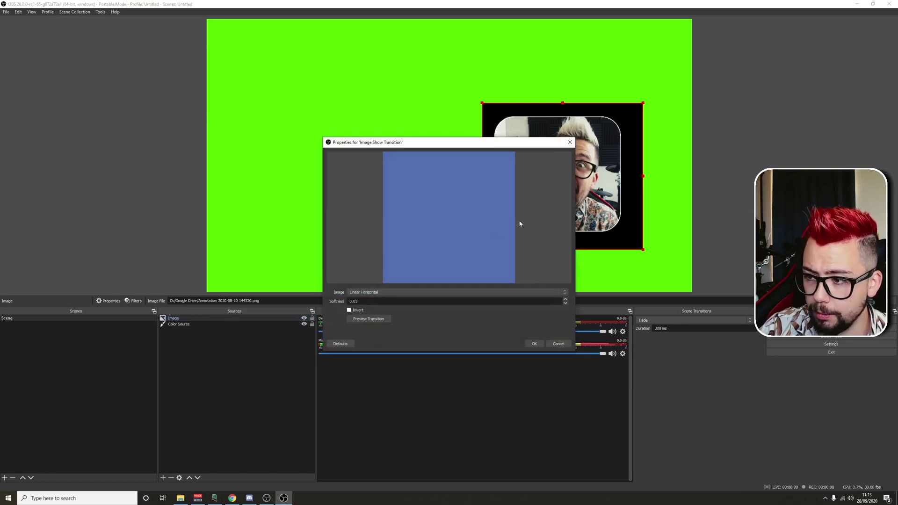
pyautogui.click(538, 292)
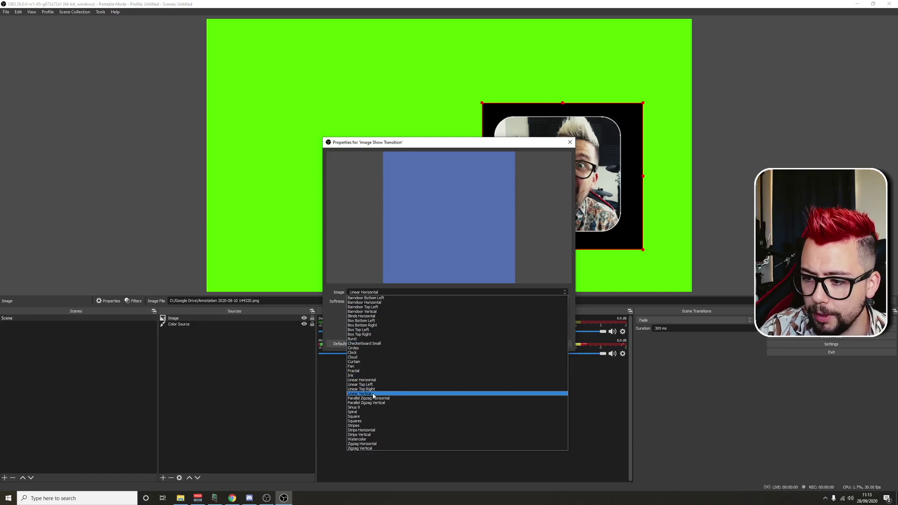
pyautogui.click(372, 317)
pyautogui.click(370, 320)
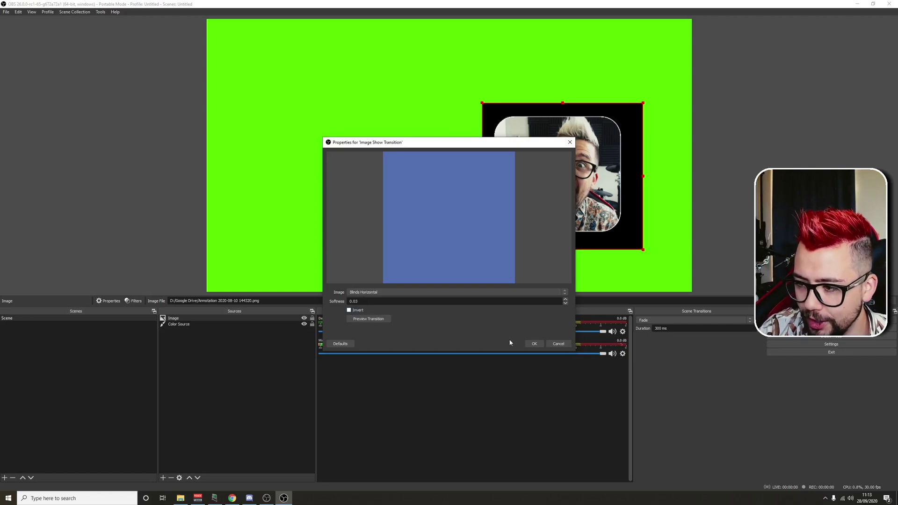
pyautogui.click(534, 345)
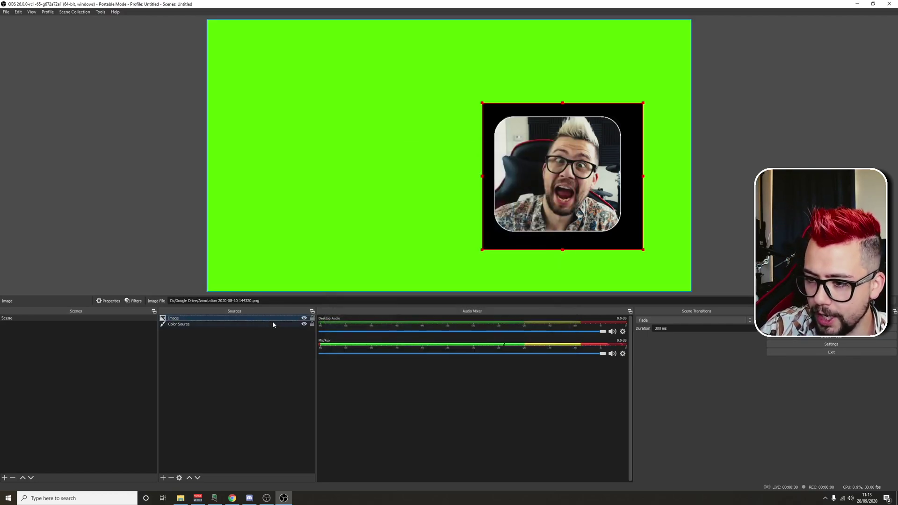
pyautogui.click(304, 319)
pyautogui.click(304, 319)
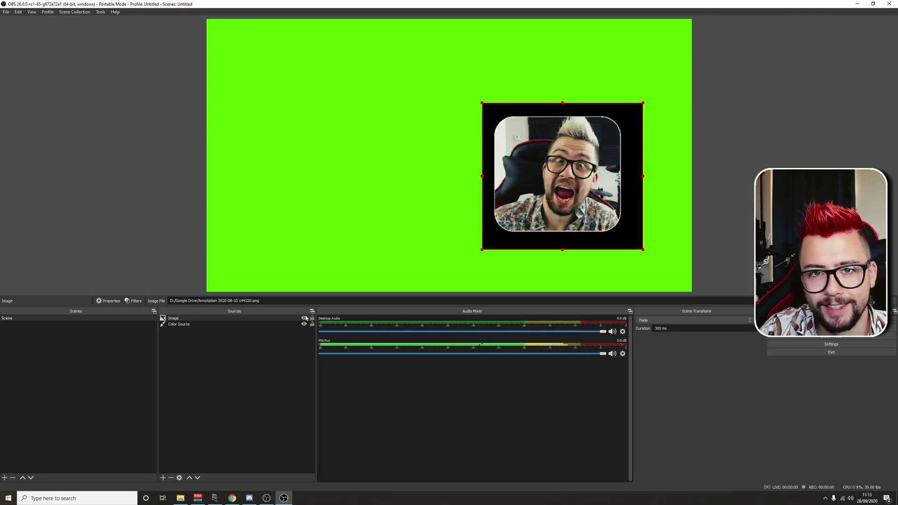
# Step: Set the Image source's hide transition to Slide with the direction Down
pyautogui.rightClick(287, 320)
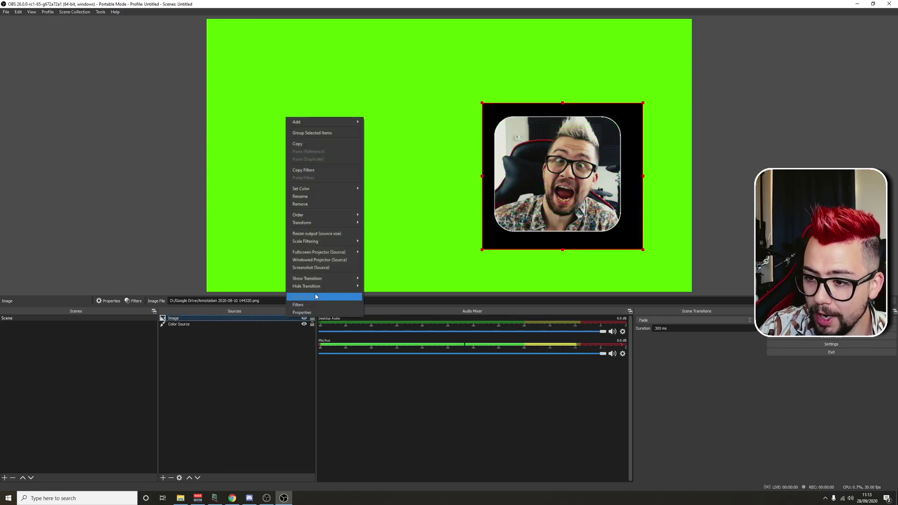
pyautogui.moveTo(313, 286)
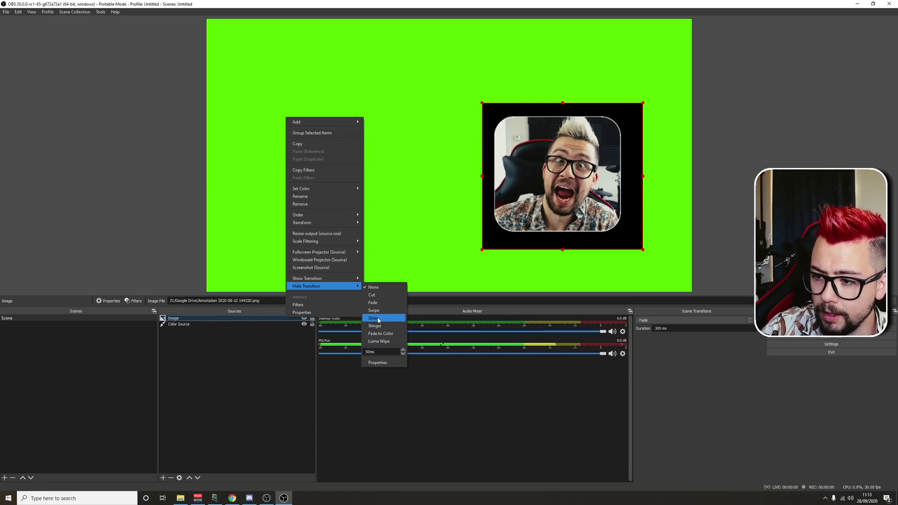
pyautogui.click(378, 320)
pyautogui.click(391, 292)
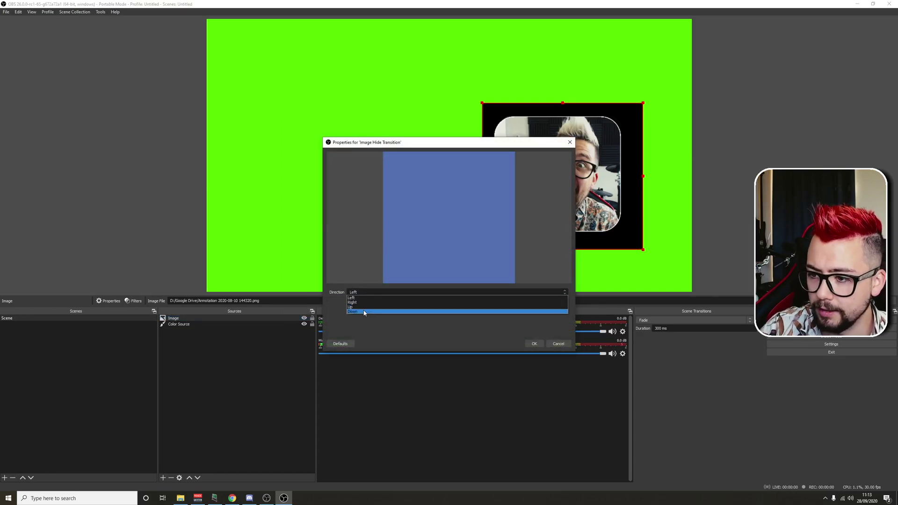
pyautogui.click(364, 311)
pyautogui.click(534, 343)
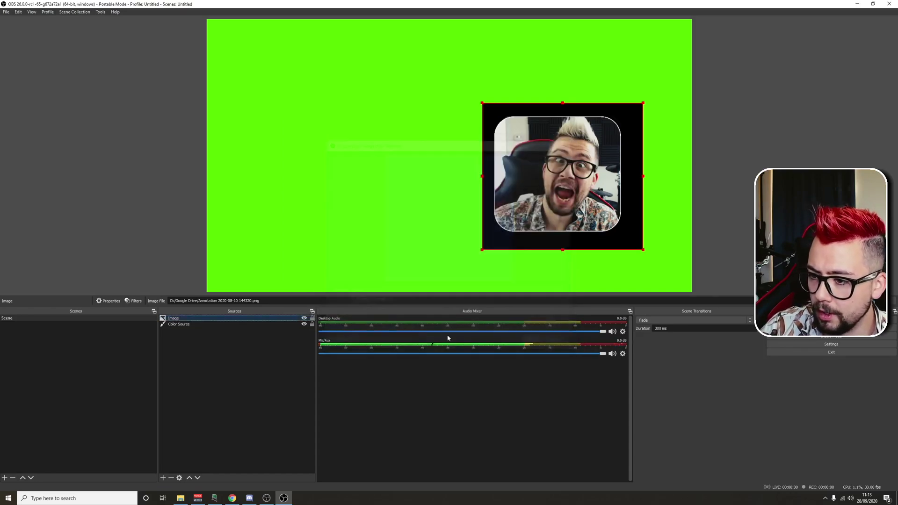
# Step: Hide and show the Image source twice to preview its slide-out and wipe-in transitions
pyautogui.click(305, 320)
pyautogui.click(305, 319)
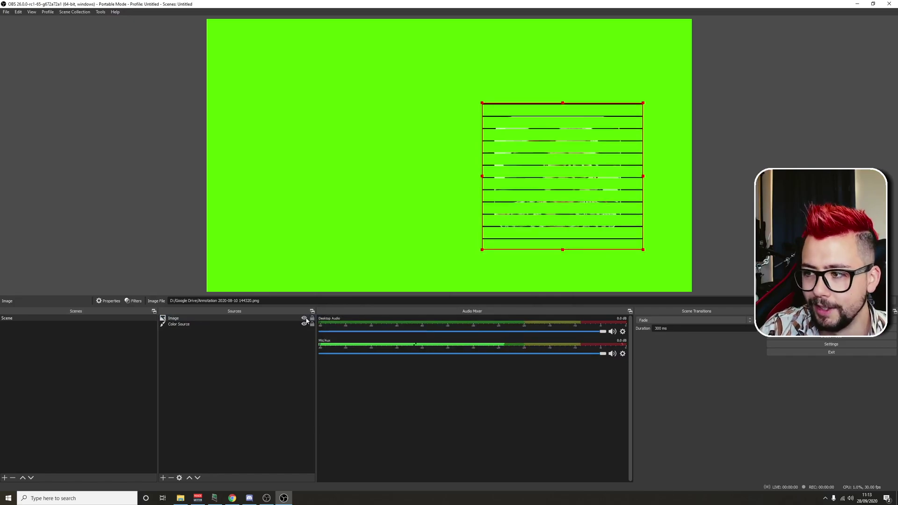
pyautogui.click(305, 319)
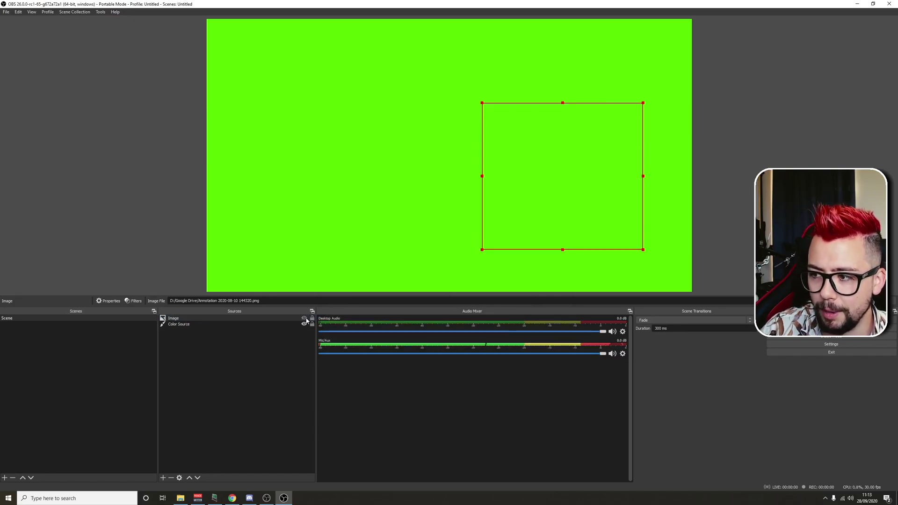
pyautogui.click(305, 319)
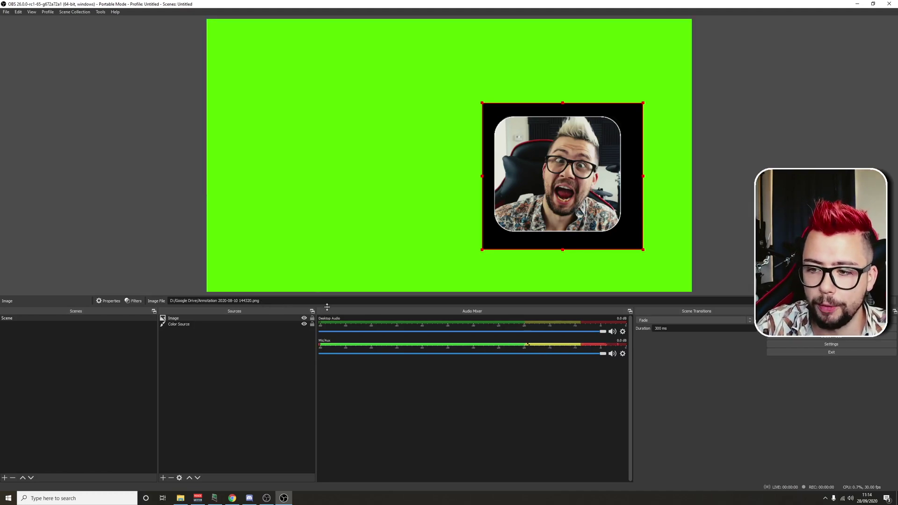
pyautogui.click(306, 319)
pyautogui.click(305, 320)
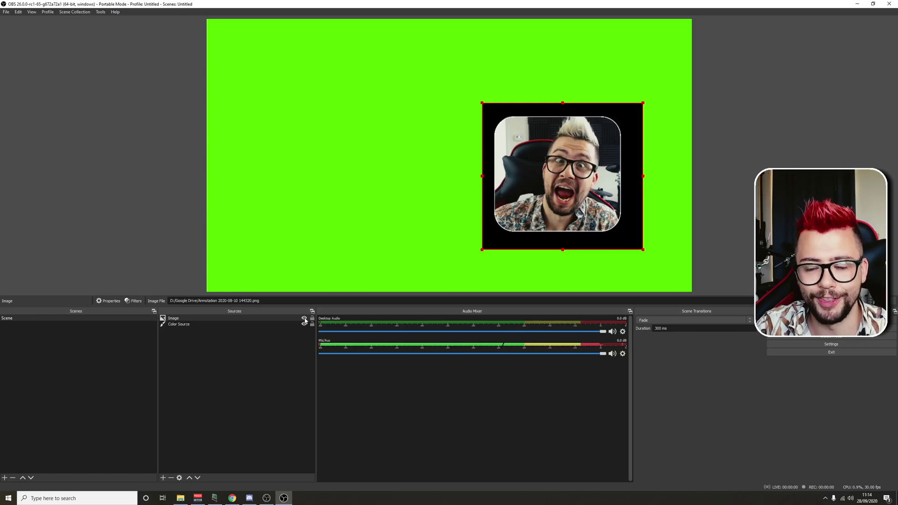
pyautogui.click(304, 320)
pyautogui.click(304, 320)
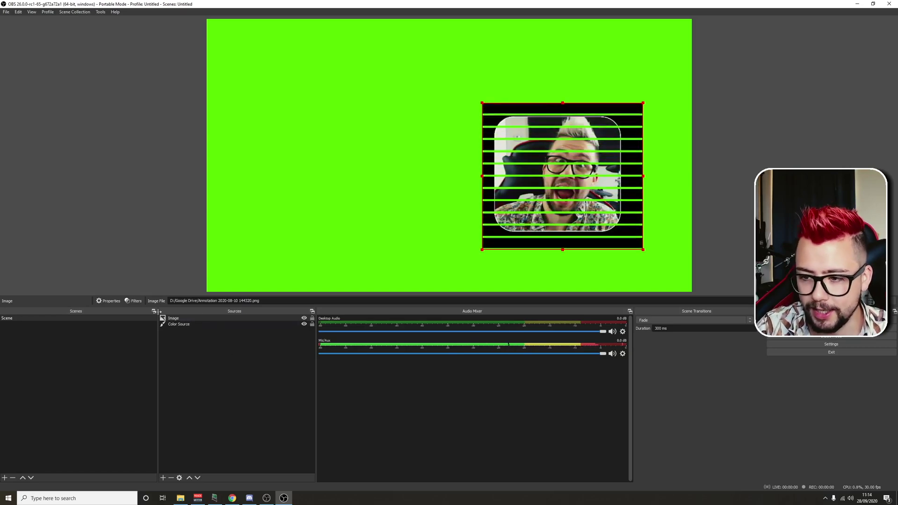